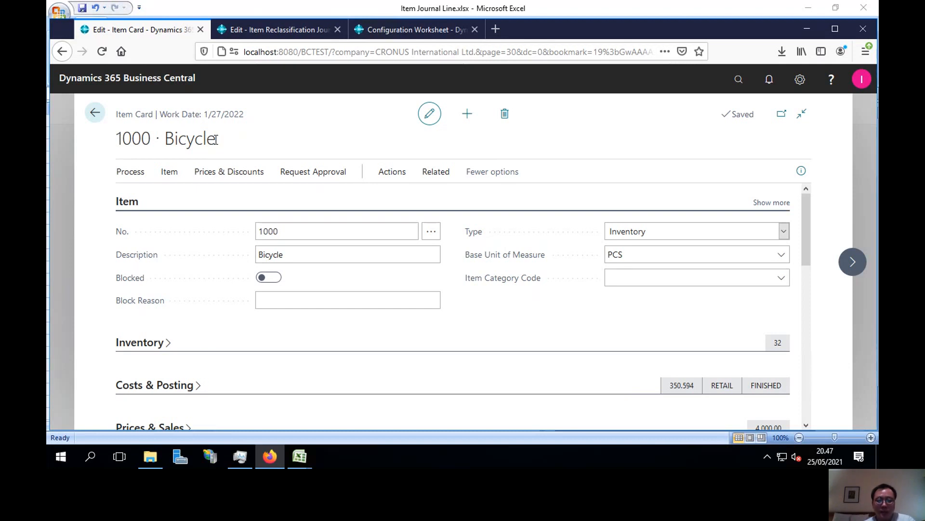
# Check the Bicycle item's base and purchase units of measure, and the existing line in the item reclassification journal.
pyautogui.moveTo(638, 254); pyautogui.dragTo(554, 258)
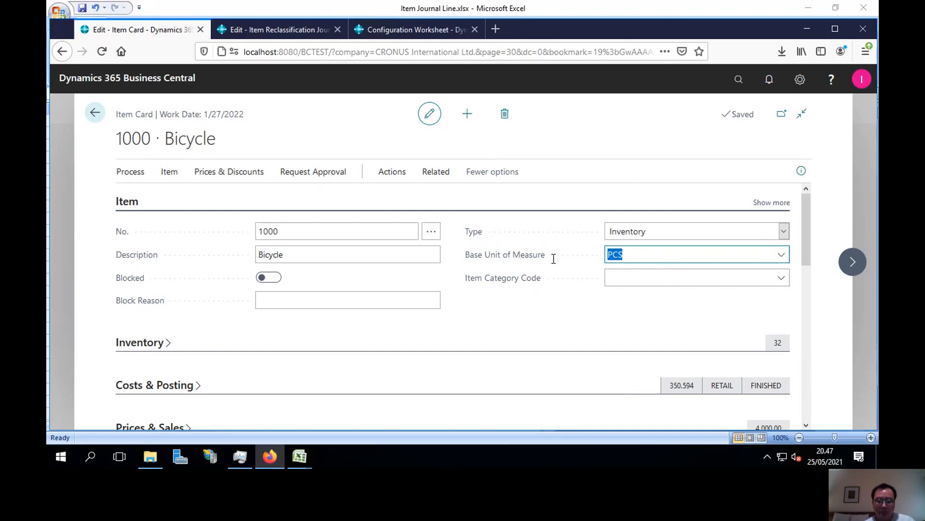
pyautogui.scroll(-10, 554, 259)
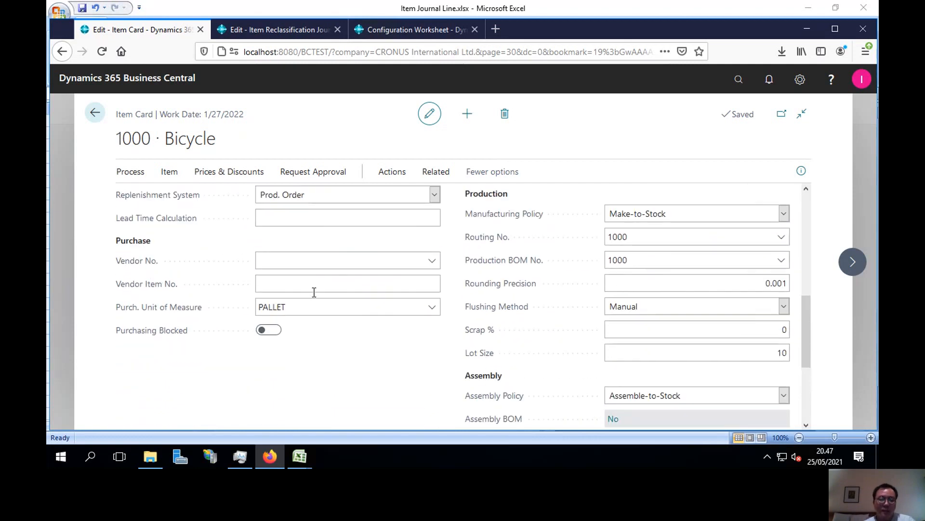
pyautogui.click(304, 306)
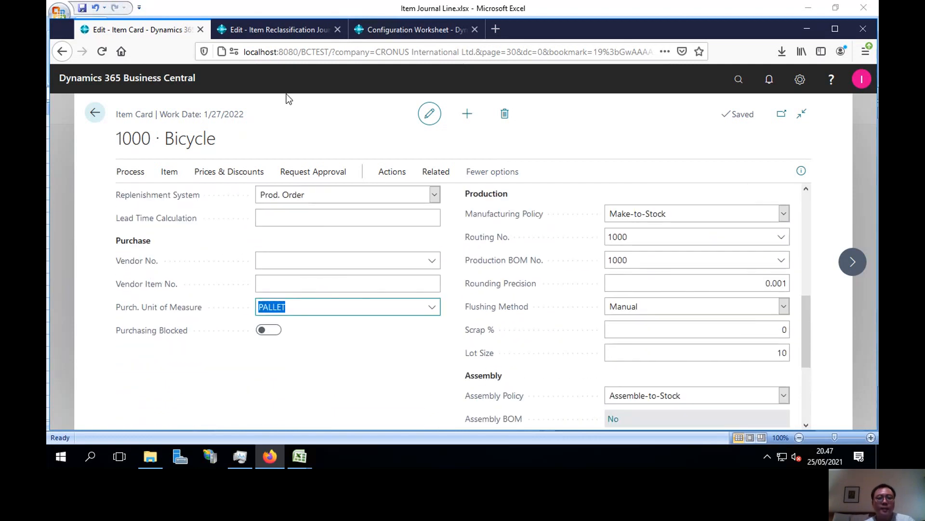
pyautogui.click(310, 32)
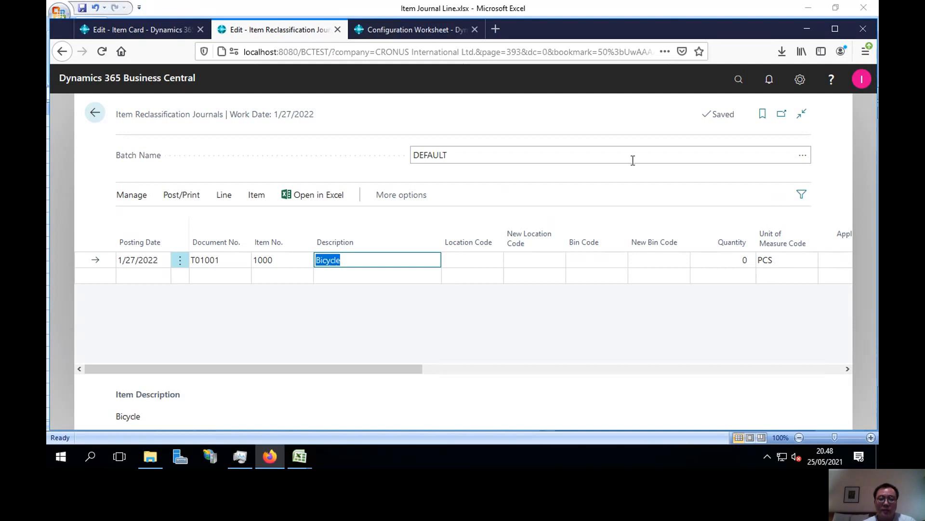
# Review the included package fields of the Item Journal Line table in the Configuration Worksheet.
pyautogui.click(413, 30)
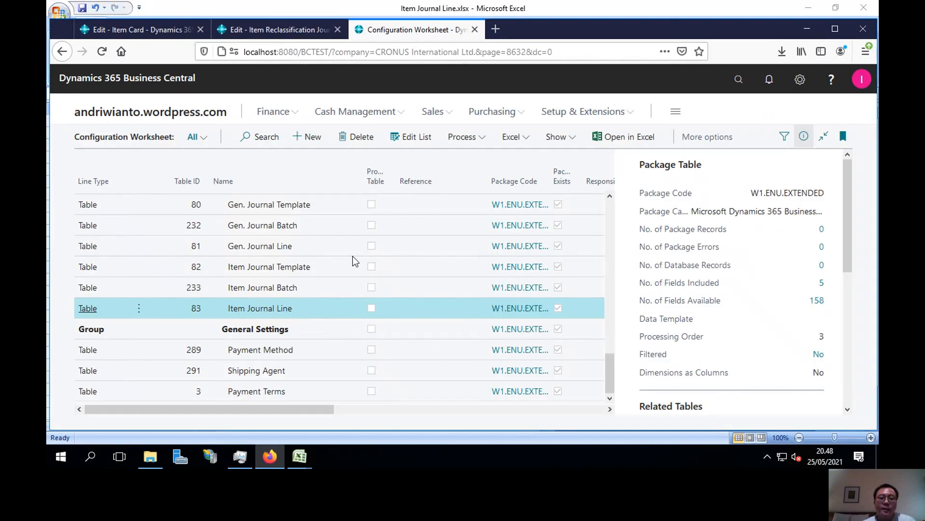
pyautogui.click(325, 306)
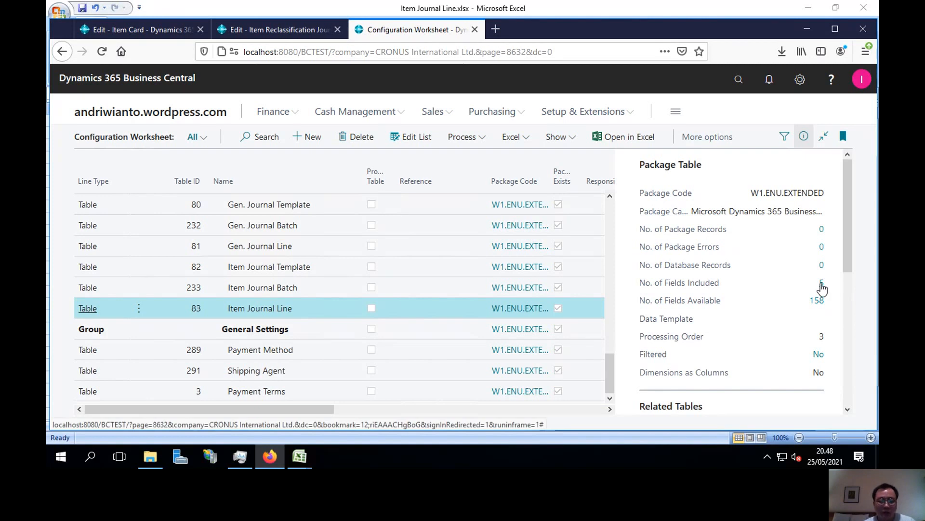
pyautogui.click(821, 283)
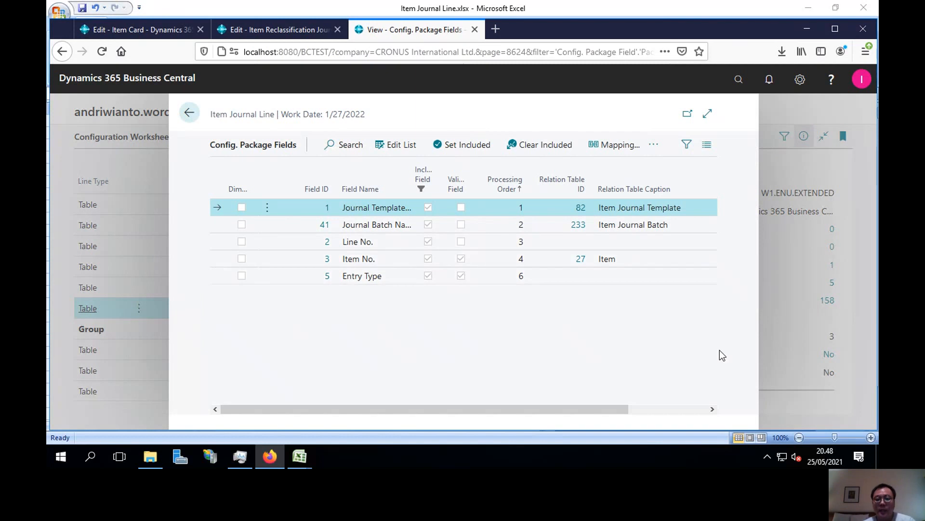
pyautogui.click(190, 122)
# Switch to Excel and review the journal line in the Item Journal Line.xlsx workbook.
pyautogui.moveTo(291, 456)
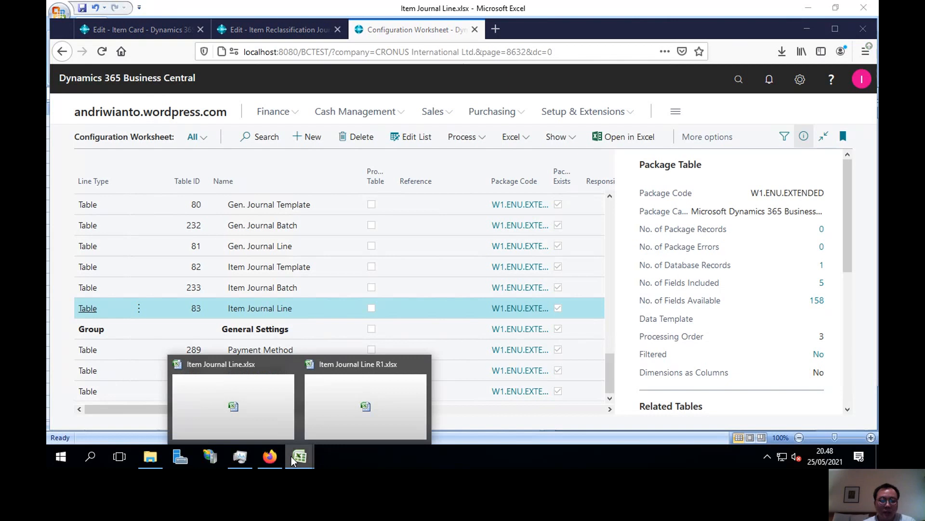
pyautogui.click(231, 406)
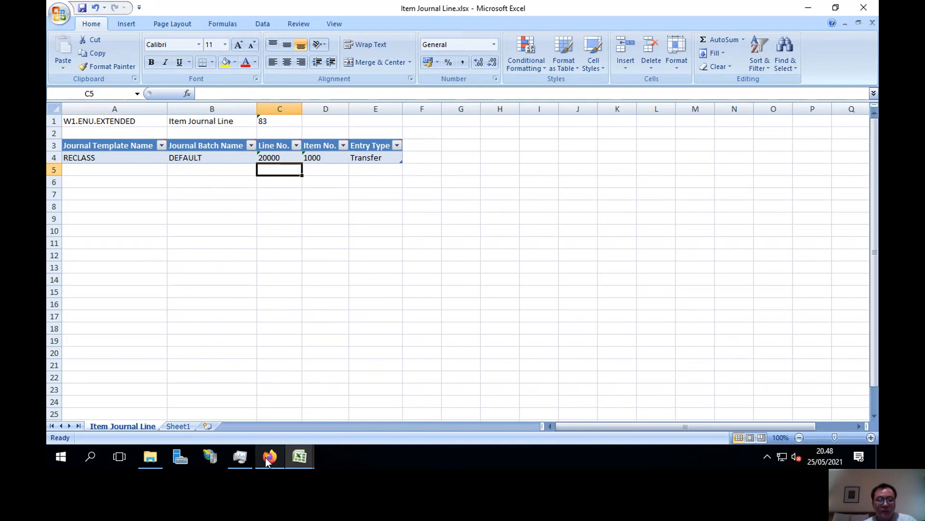
pyautogui.click(393, 342)
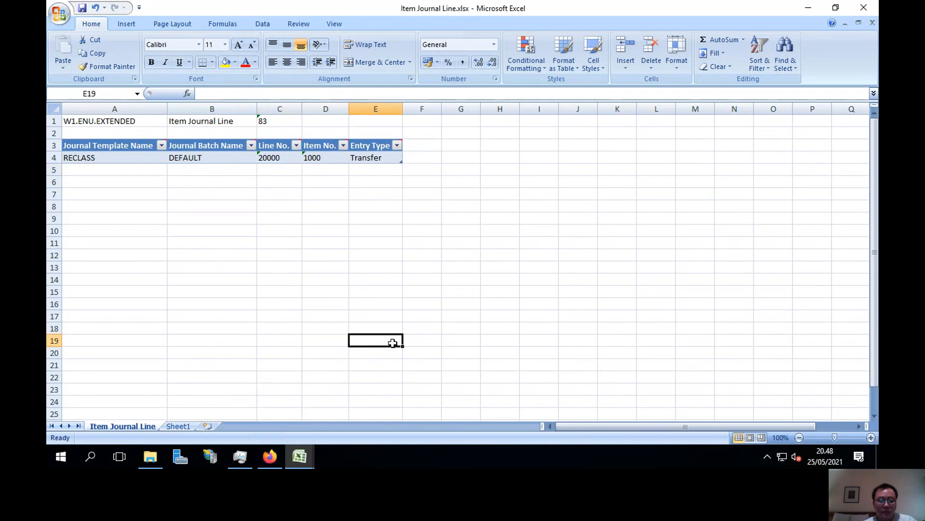
# Return to Business Central and import Item Journal Line.xlsx from the desktop as template data for the configuration package.
pyautogui.click(272, 460)
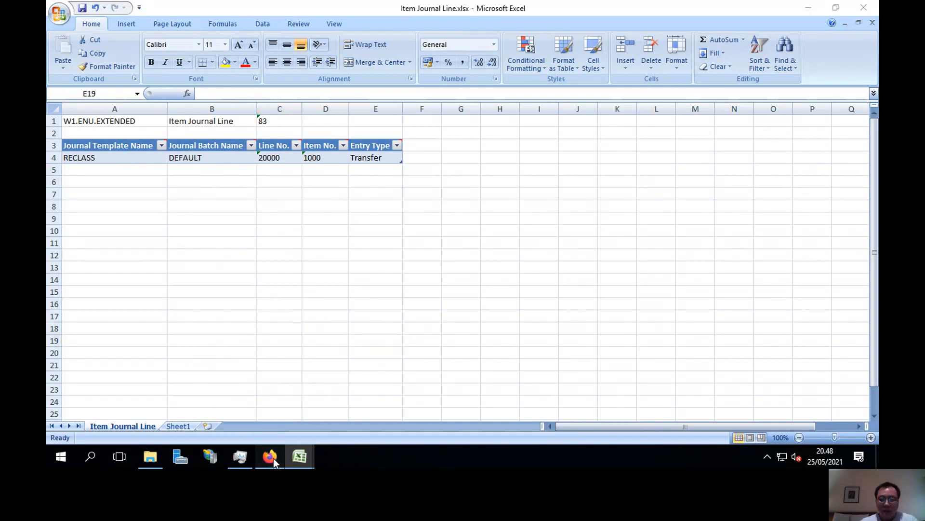
pyautogui.click(516, 138)
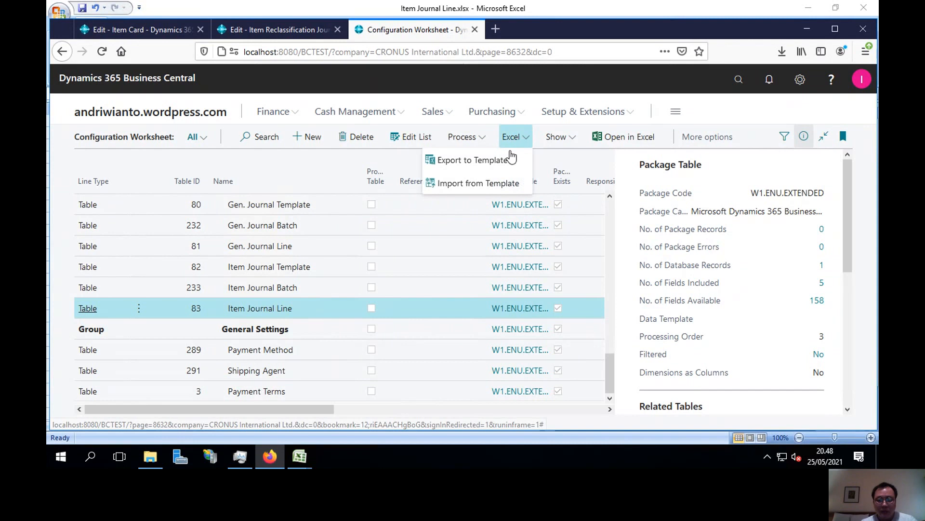
pyautogui.click(488, 183)
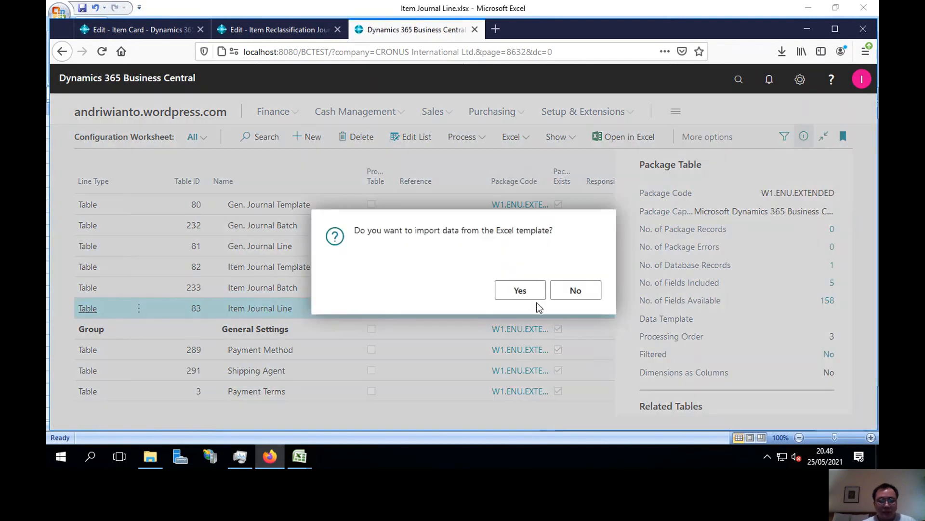
pyautogui.click(533, 295)
pyautogui.click(511, 281)
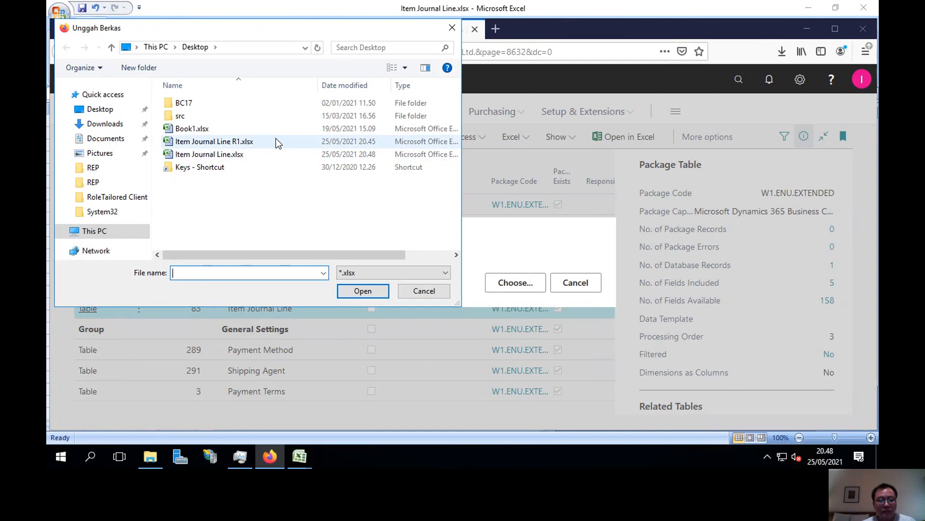
pyautogui.doubleClick(275, 152)
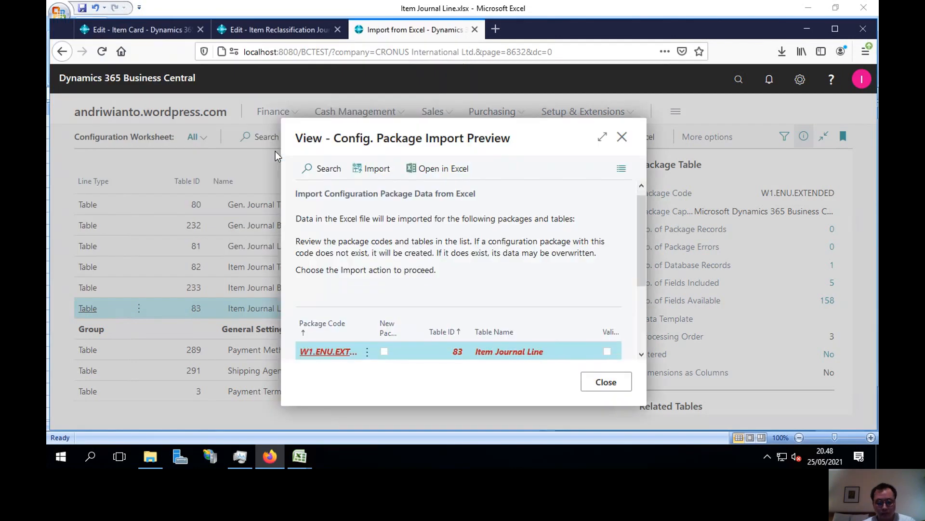
pyautogui.click(372, 168)
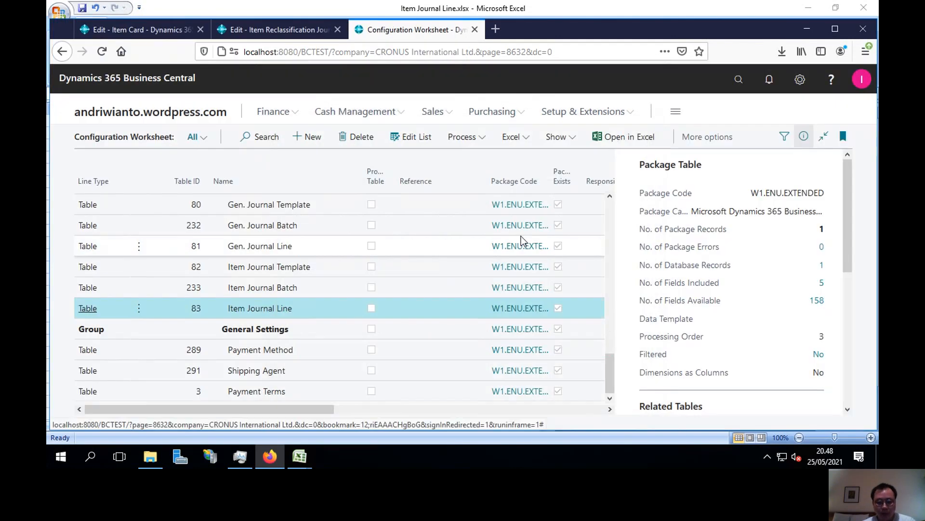
# Apply the package data for the Item Journal Line table.
pyautogui.click(471, 140)
pyautogui.click(380, 158)
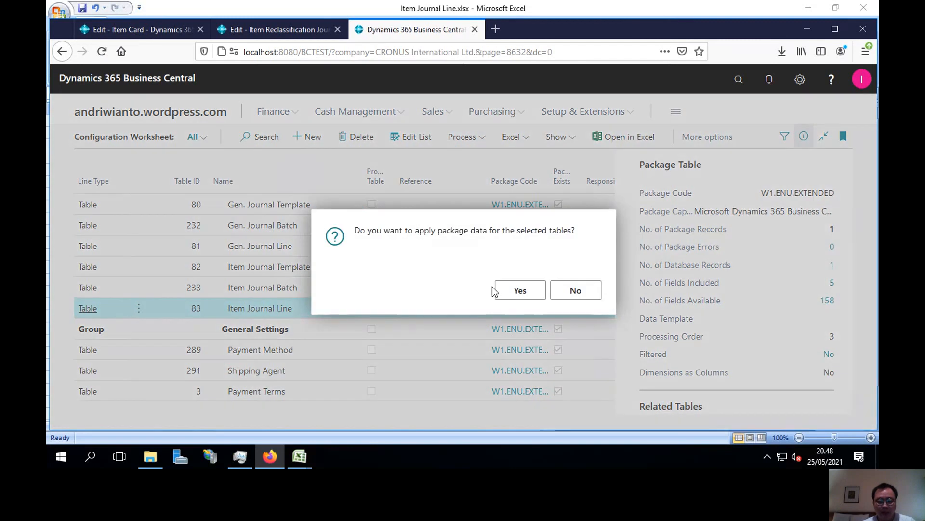
pyautogui.click(510, 295)
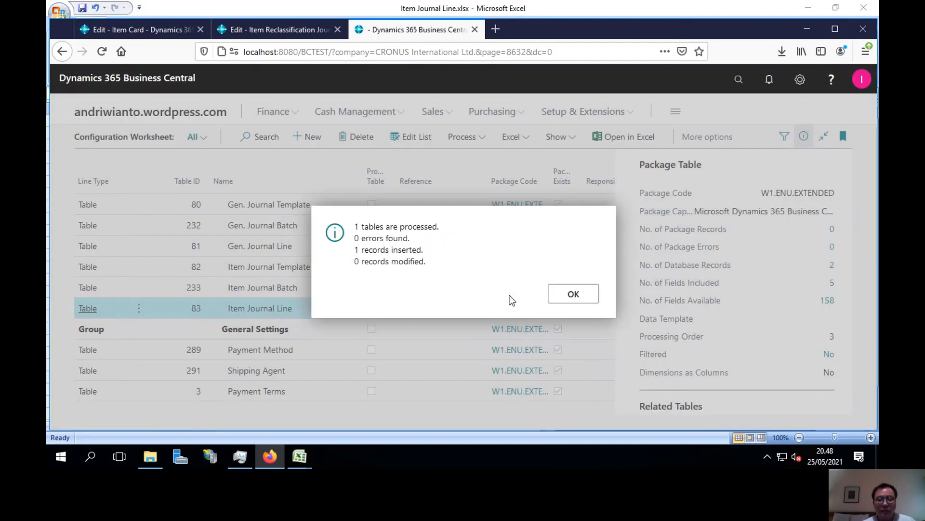
# Check the newly imported Bicycle line in the item reclassification journal, and dismiss the processing summary in the Configuration Worksheet.
pyautogui.click(264, 33)
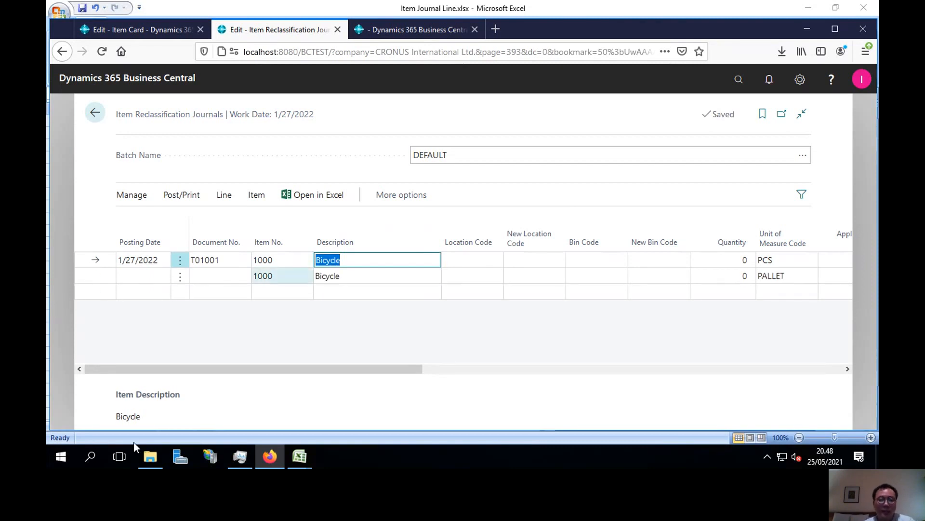
pyautogui.click(360, 274)
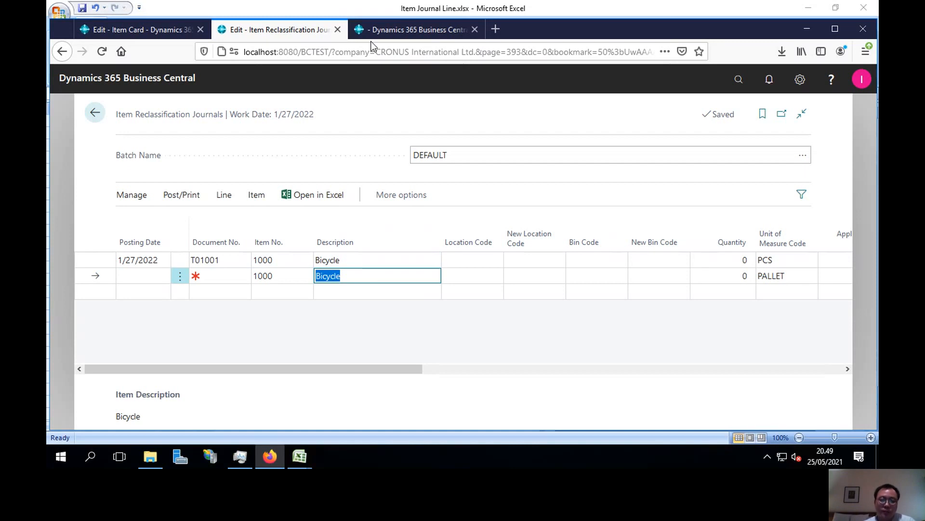
pyautogui.click(391, 29)
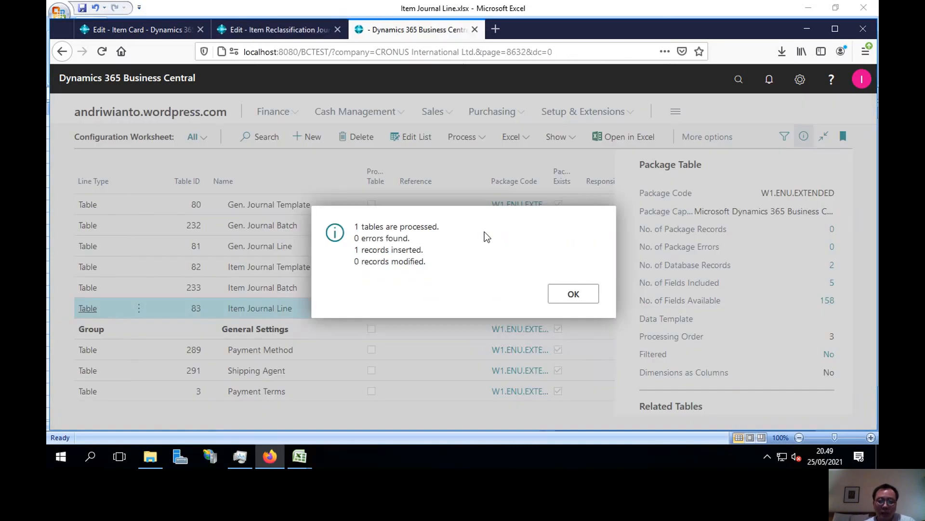
pyautogui.click(573, 294)
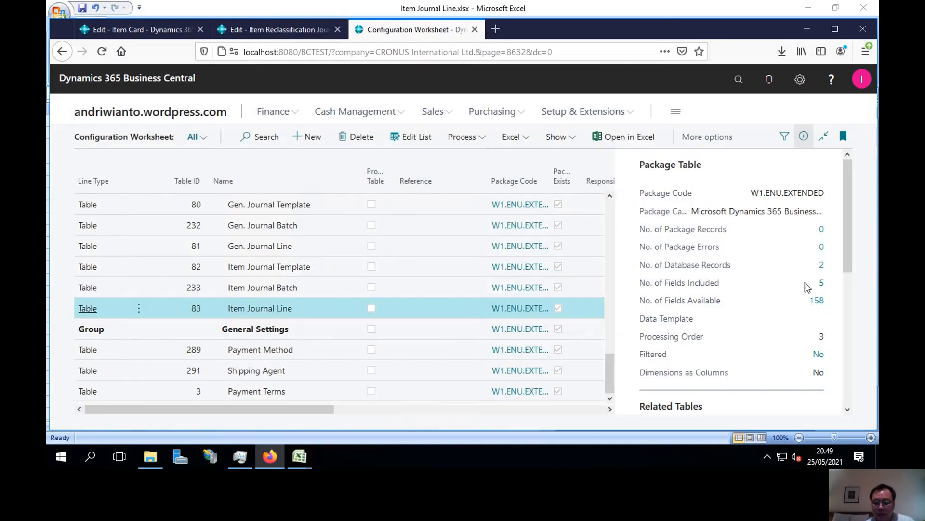
# Recheck the included fields of the Item Journal Line table and open its full package field list for editing.
pyautogui.click(821, 283)
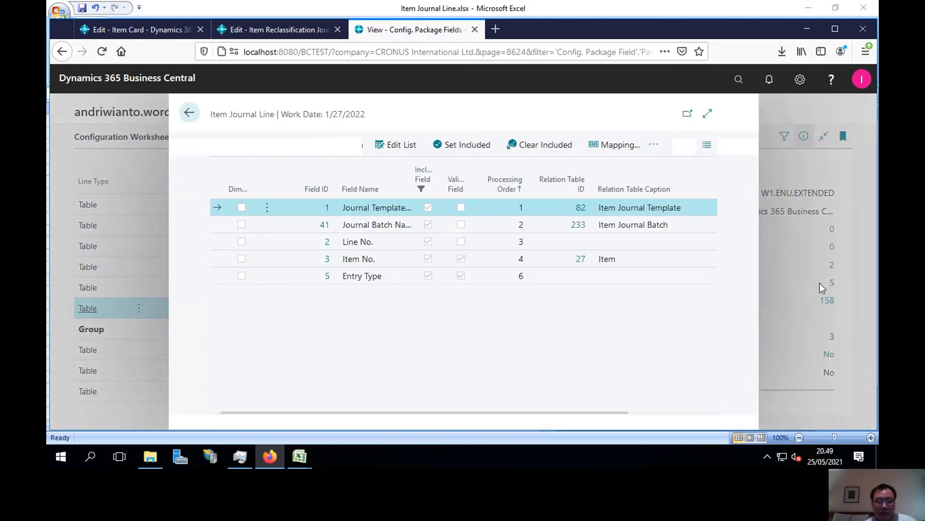
pyautogui.press('Escape')
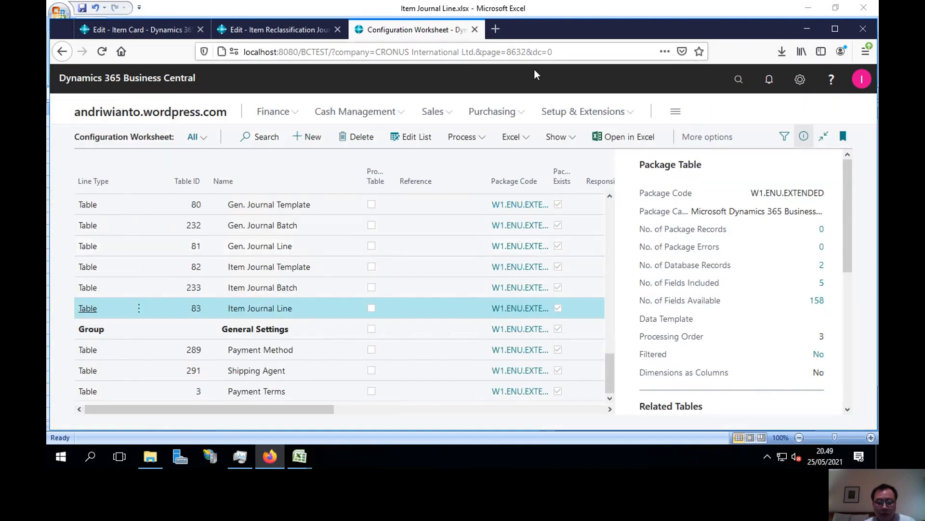
pyautogui.click(558, 138)
pyautogui.click(510, 277)
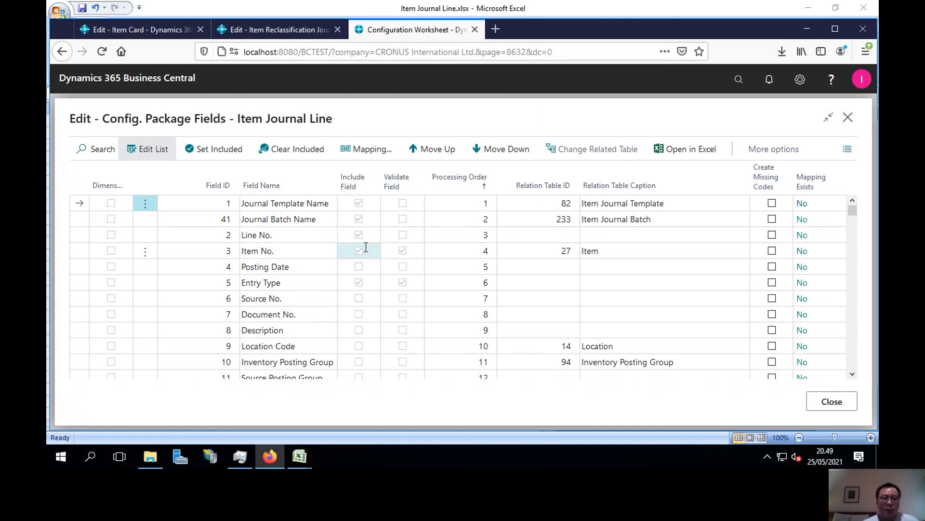
# Switch to Excel and examine the Entry Type properties and journal code on Sheet1 of Item Journal Line.xlsx.
pyautogui.moveTo(300, 458)
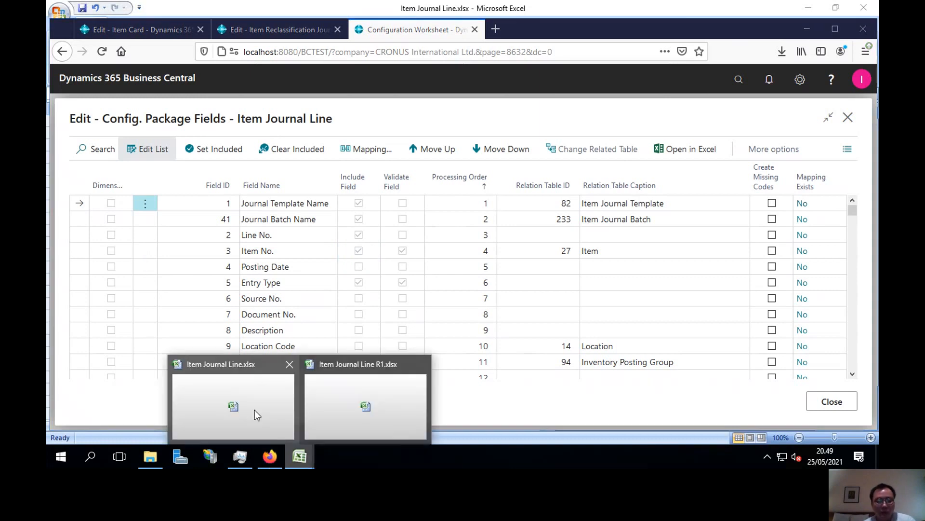
pyautogui.click(249, 403)
pyautogui.click(183, 429)
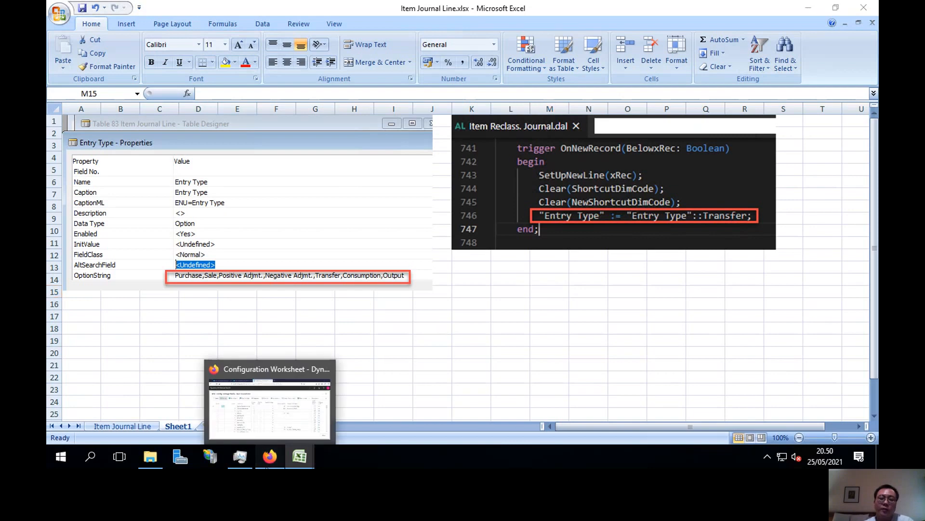
# Return to Business Central, move the Entry Type field above Item No. in the processing order, and close the field list.
pyautogui.click(268, 458)
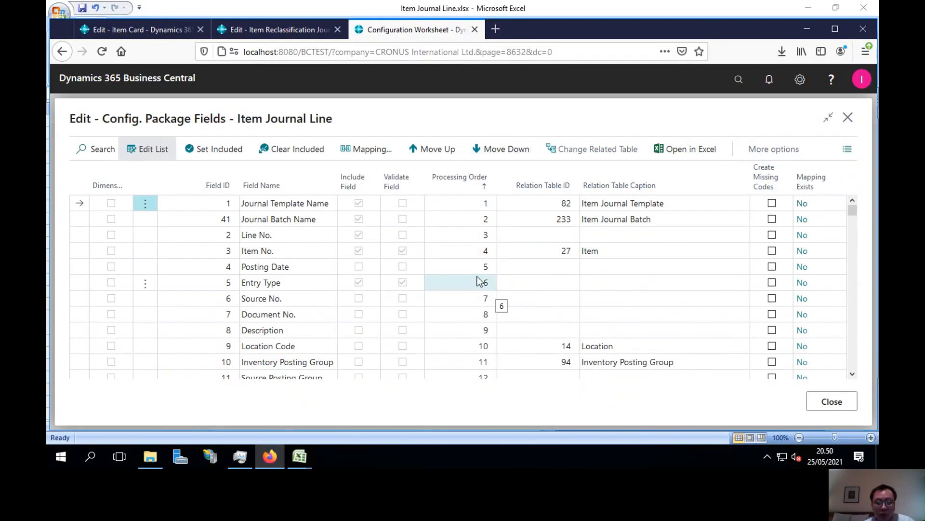
pyautogui.click(308, 278)
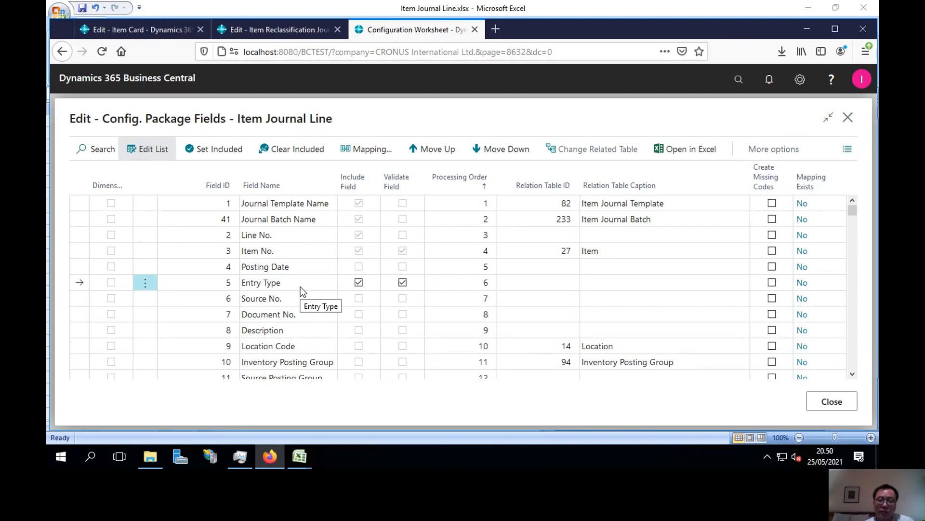
pyautogui.click(486, 179)
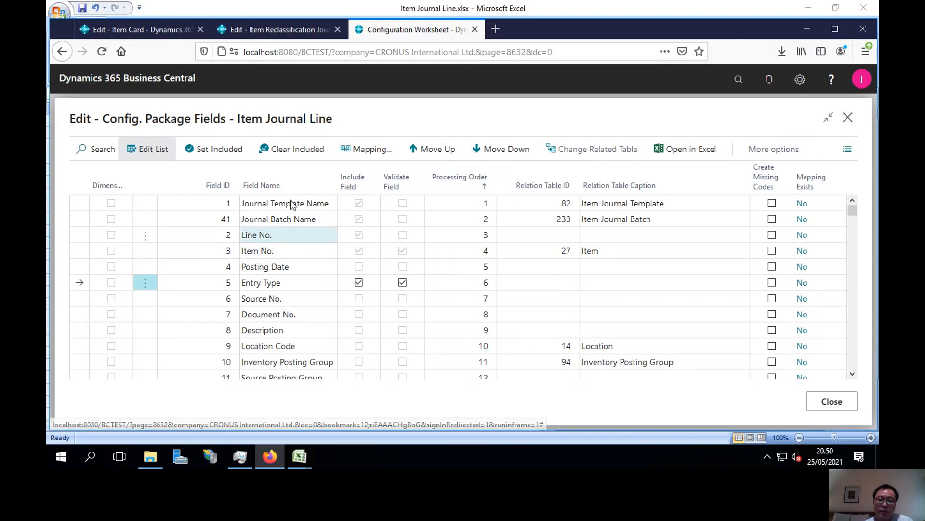
pyautogui.click(287, 285)
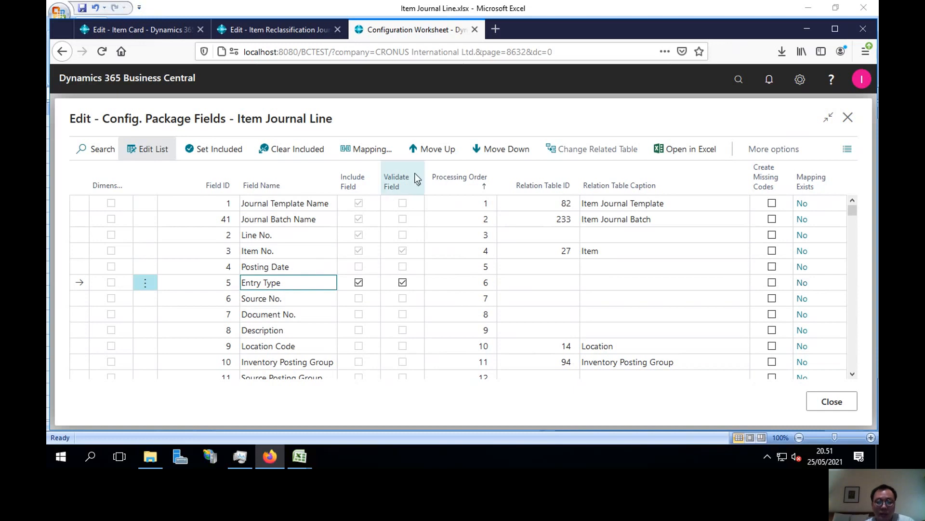
pyautogui.click(444, 154)
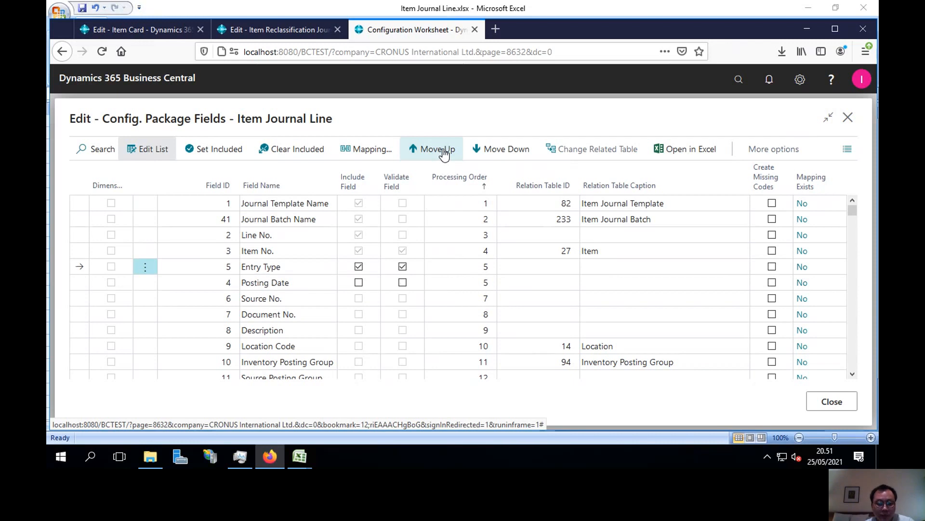
pyautogui.click(443, 153)
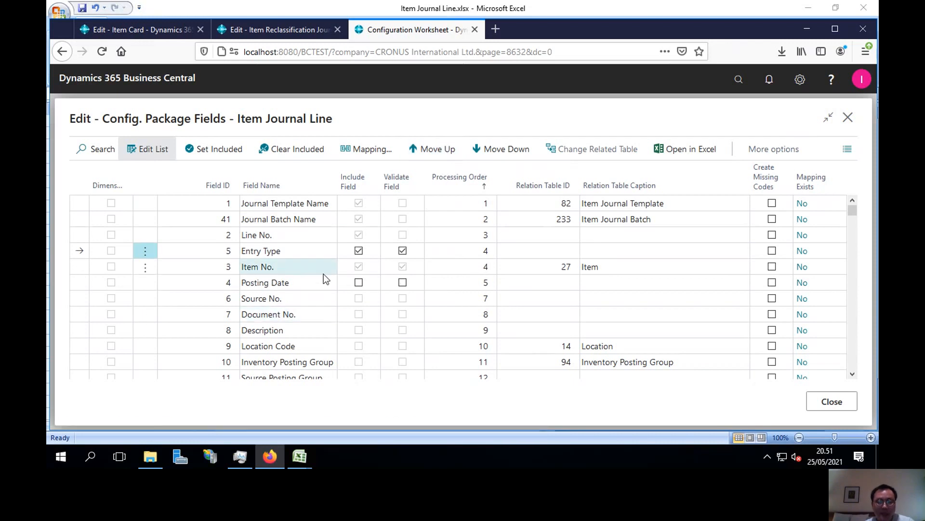
pyautogui.click(832, 399)
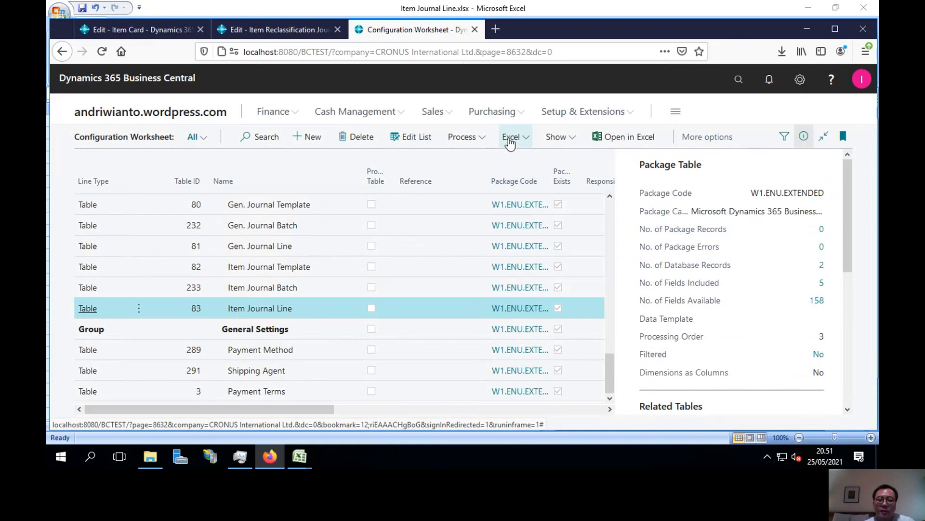
# Switch to Excel and review the column order and journal line in Item Journal Line R1.xlsx.
pyautogui.click(301, 457)
pyautogui.click(368, 403)
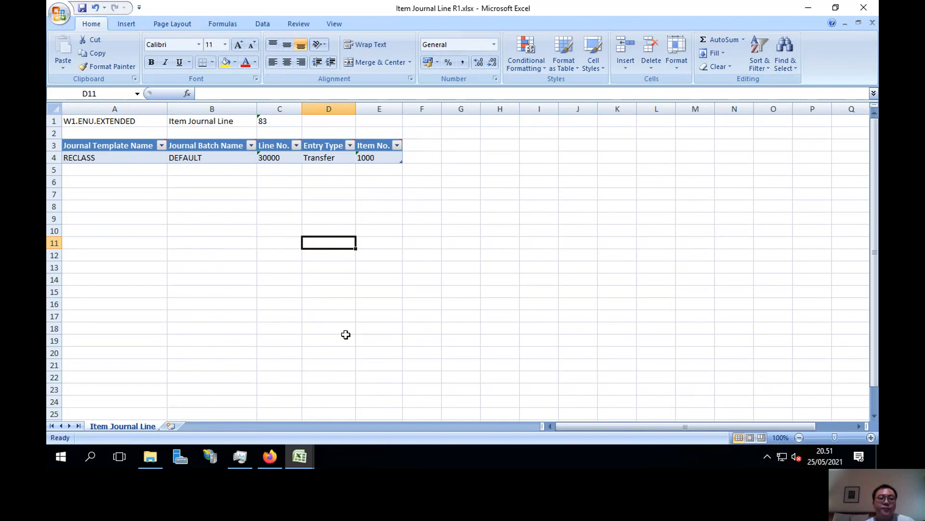
# Check the Line No. cell in Excel, return to Business Central, and import Item Journal Line R1.xlsx from the Desktop into package W1.ENU.EXTENDED.
pyautogui.click(286, 163)
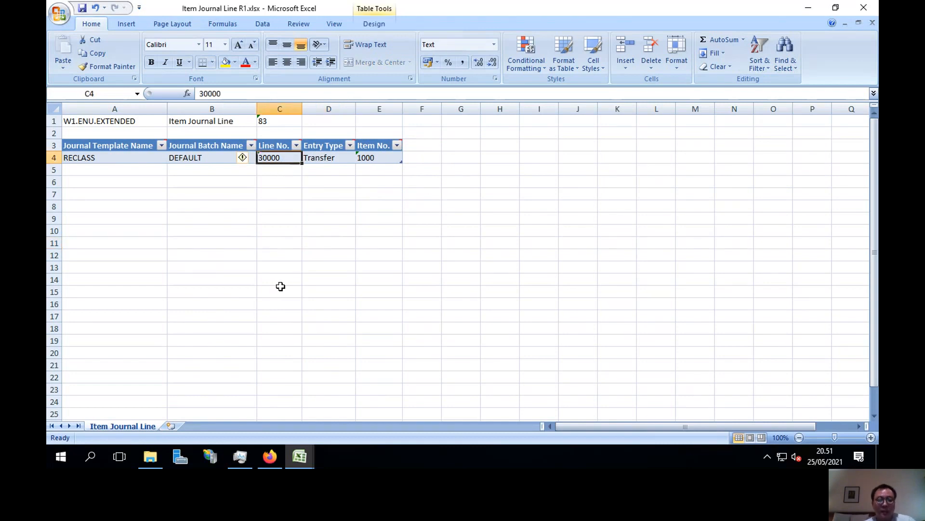
pyautogui.click(274, 453)
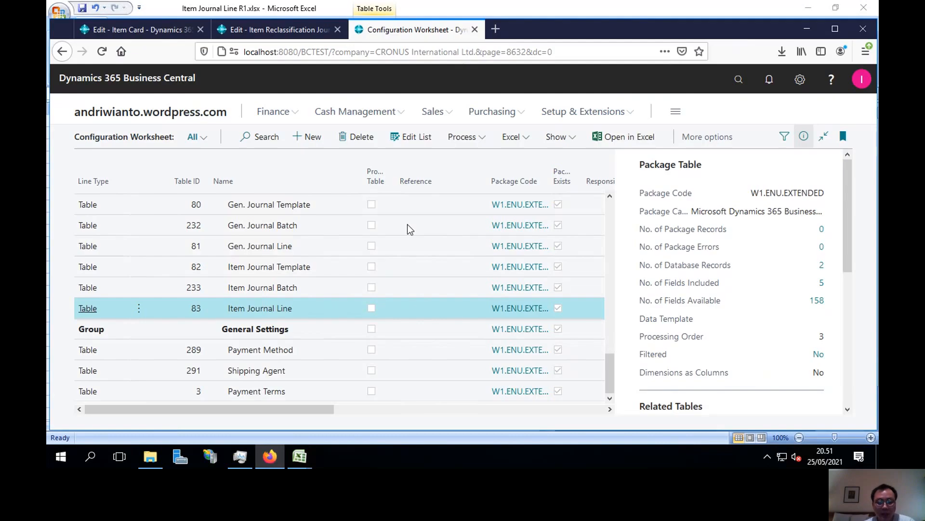
pyautogui.click(511, 139)
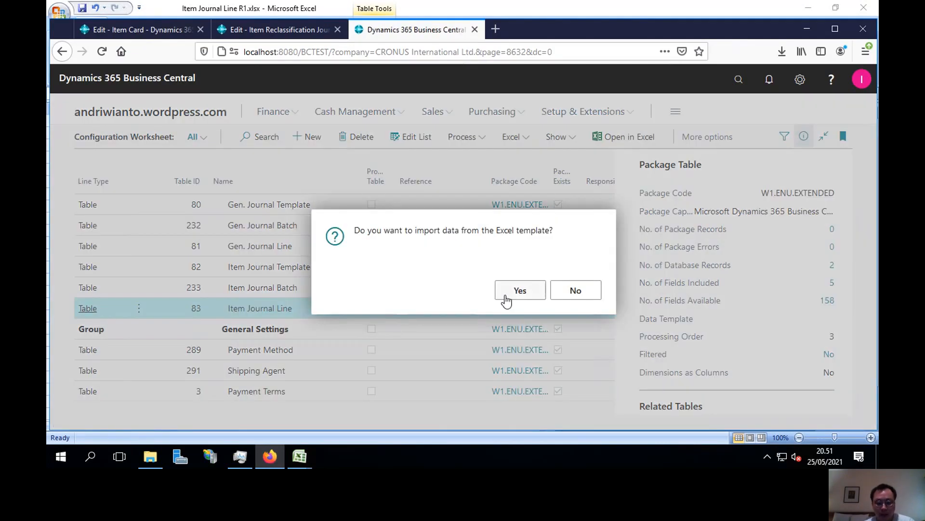
pyautogui.click(508, 295)
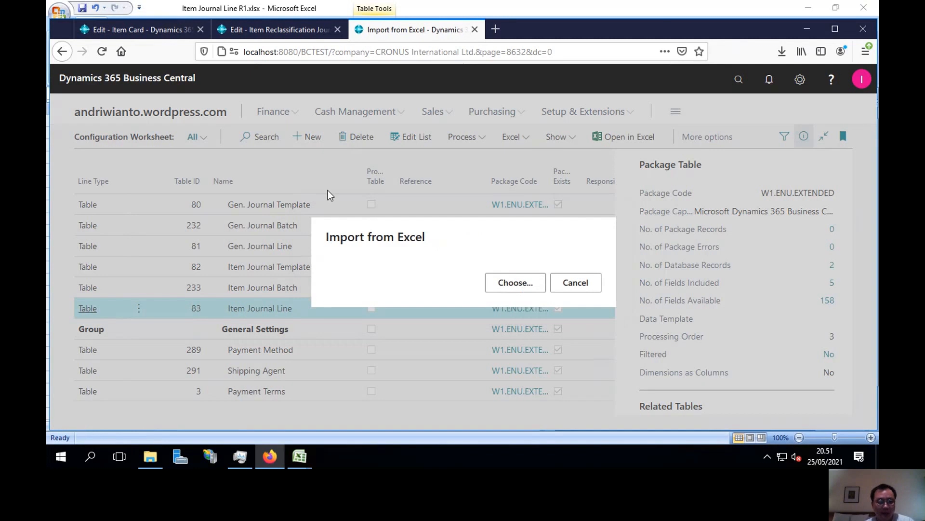
pyautogui.click(501, 281)
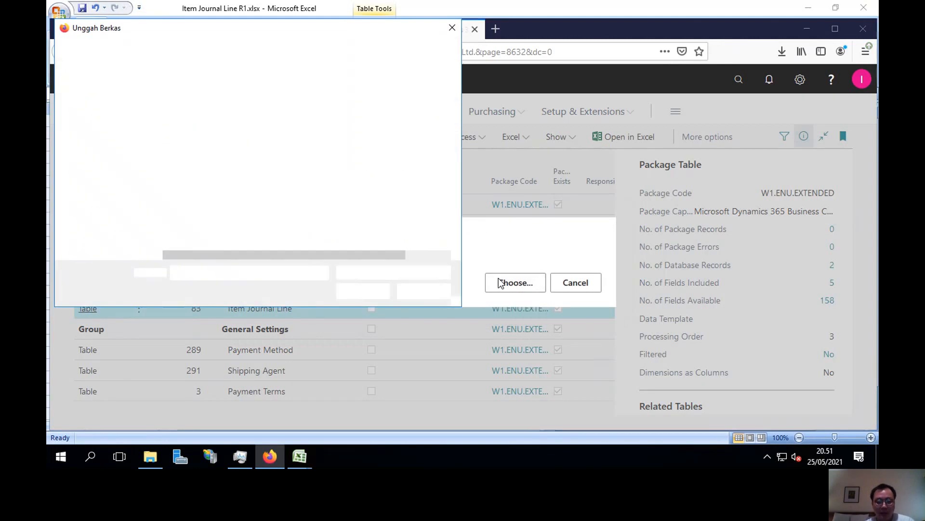
pyautogui.click(241, 143)
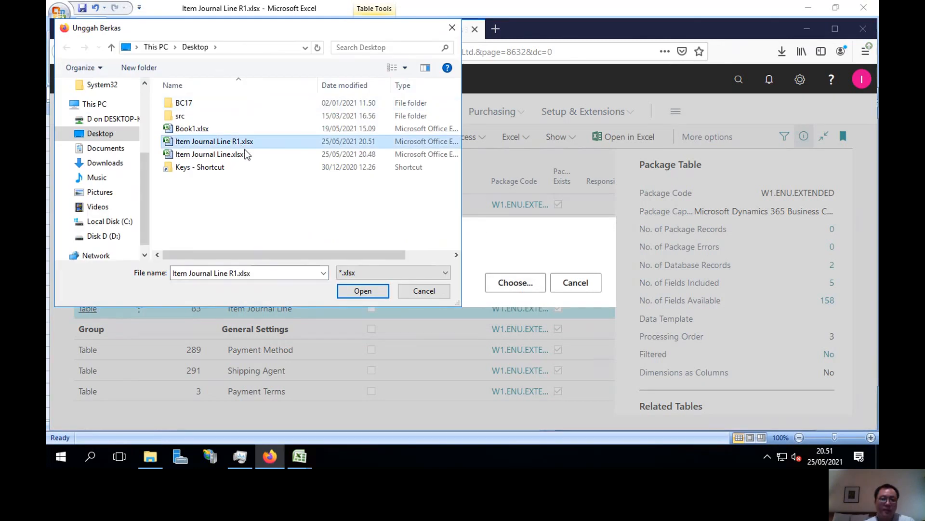
pyautogui.click(349, 290)
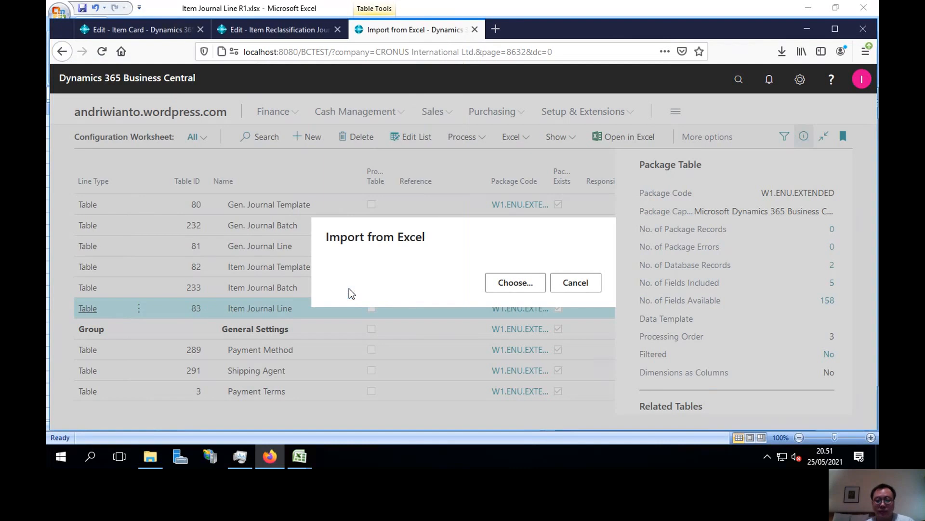
pyautogui.click(375, 168)
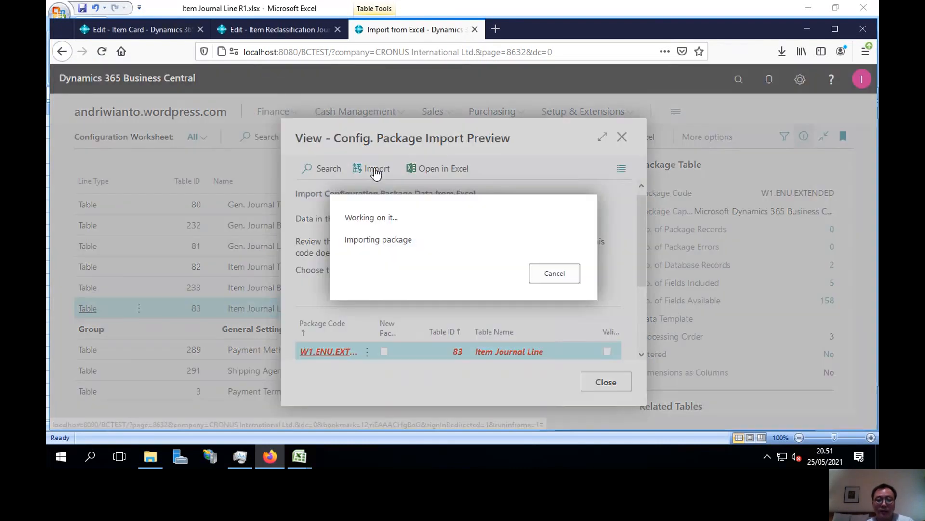
# Apply the package data for the Item Journal Line table and check the imported line's unit of measure code in the DEFAULT item reclassification journal.
pyautogui.click(462, 137)
pyautogui.click(411, 157)
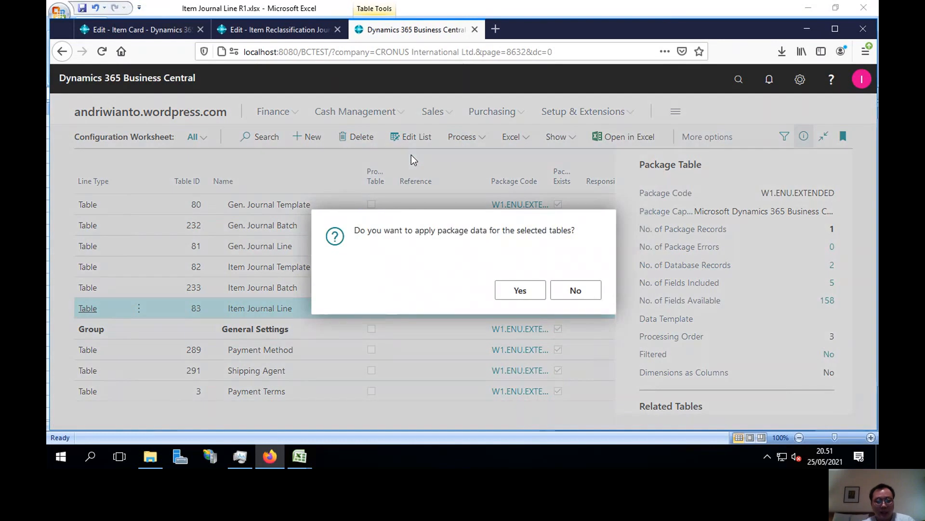
pyautogui.click(517, 292)
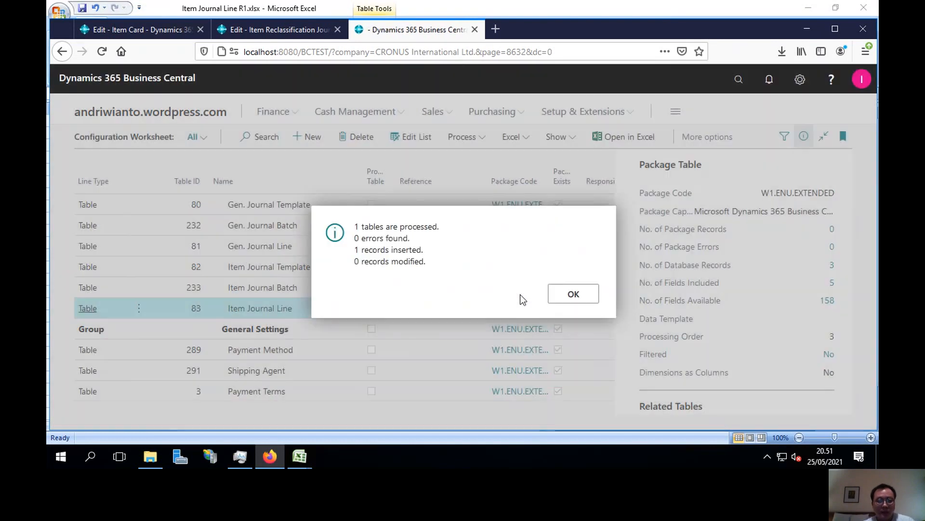
pyautogui.click(276, 31)
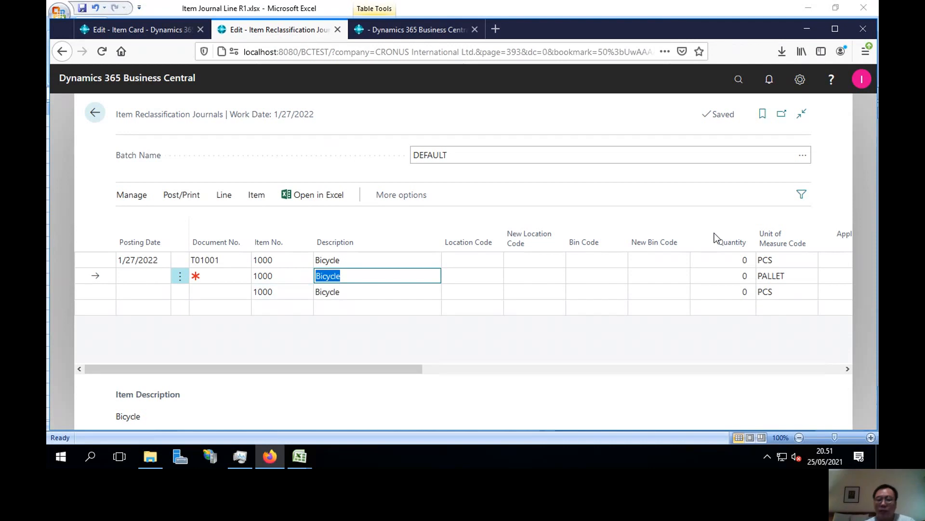
pyautogui.click(788, 292)
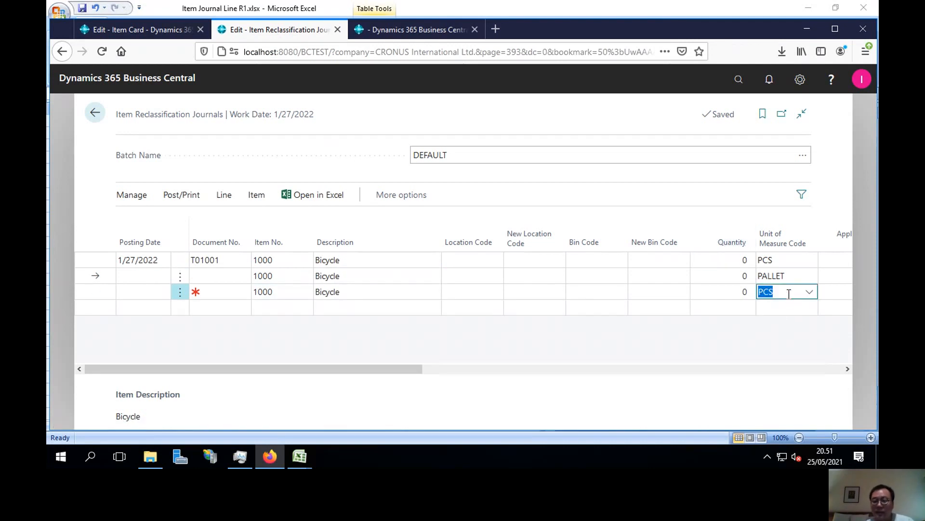